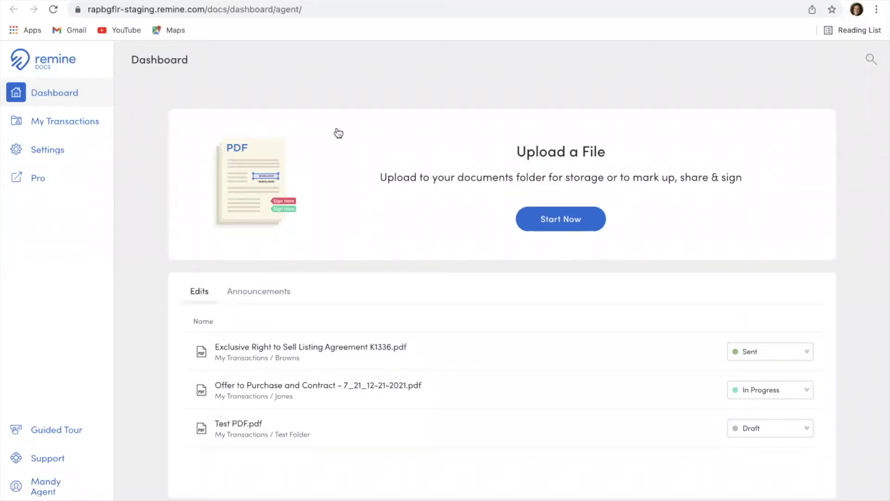
Upload Exclusive Right to Sell Listing Agreement K1336.pdf and continue once it reports 1/1 Uploaded
{"action": "left_click", "coordinate": [561, 222]}
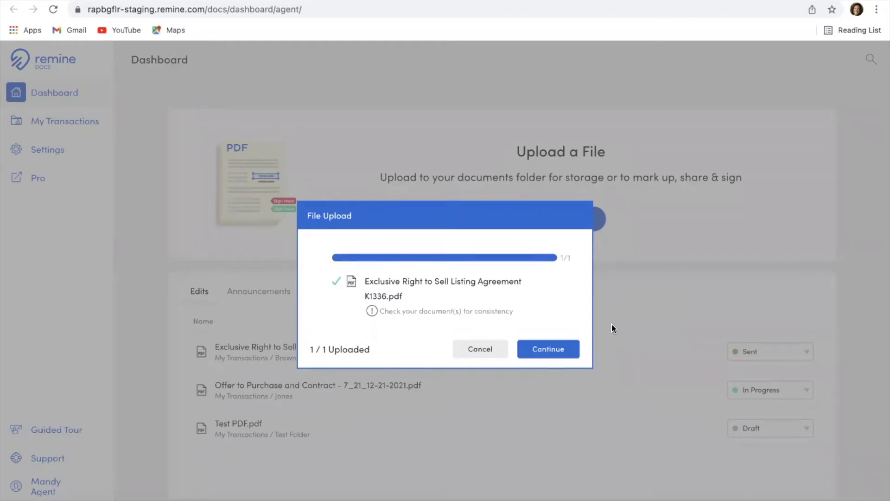
{"action": "left_click", "coordinate": [560, 350]}
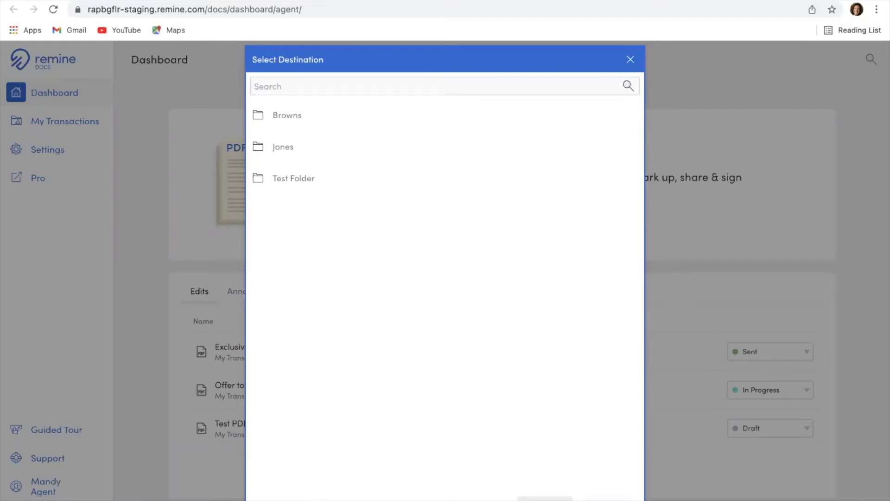
Create a new destination folder named Youngs and save the listing agreement into it
{"action": "left_click", "coordinate": [380, 493]}
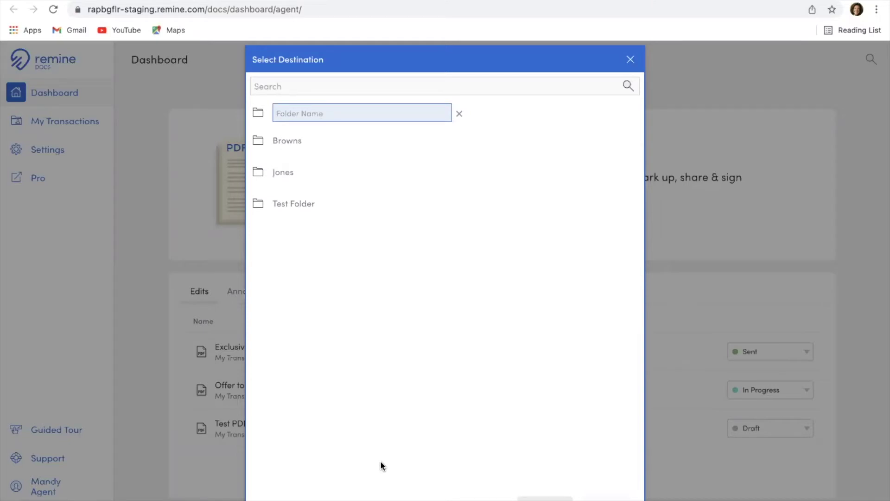
{"action": "type", "text": "Youngs"}
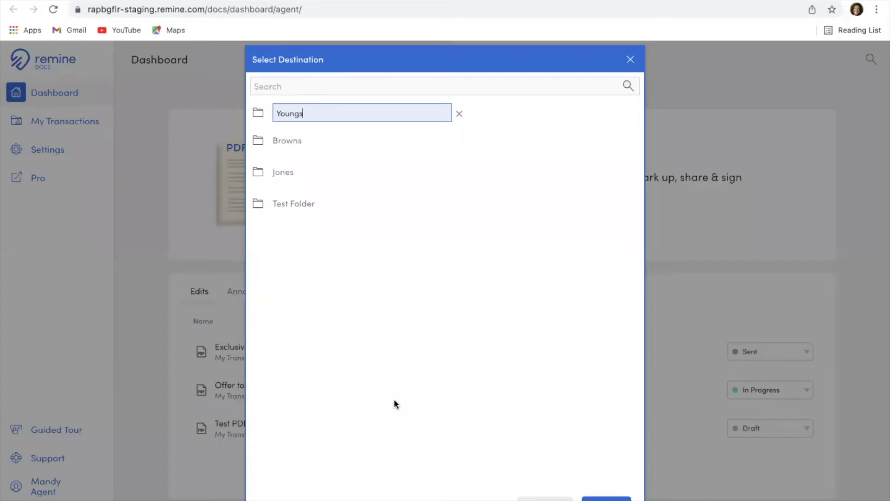
{"action": "left_click", "coordinate": [405, 379]}
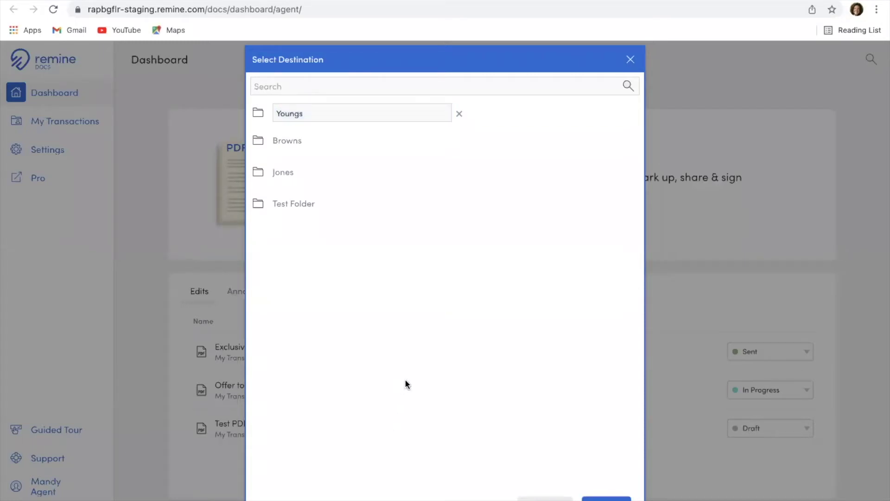
{"action": "left_click", "coordinate": [345, 116]}
{"action": "left_click", "coordinate": [606, 499]}
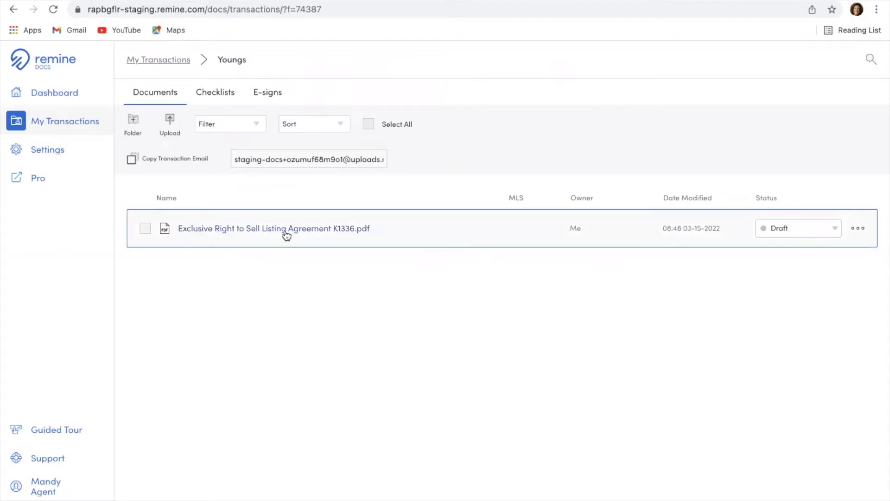
Open the listing agreement, go to its People page, and choose the Seller/Landlord side
{"action": "left_click", "coordinate": [239, 231]}
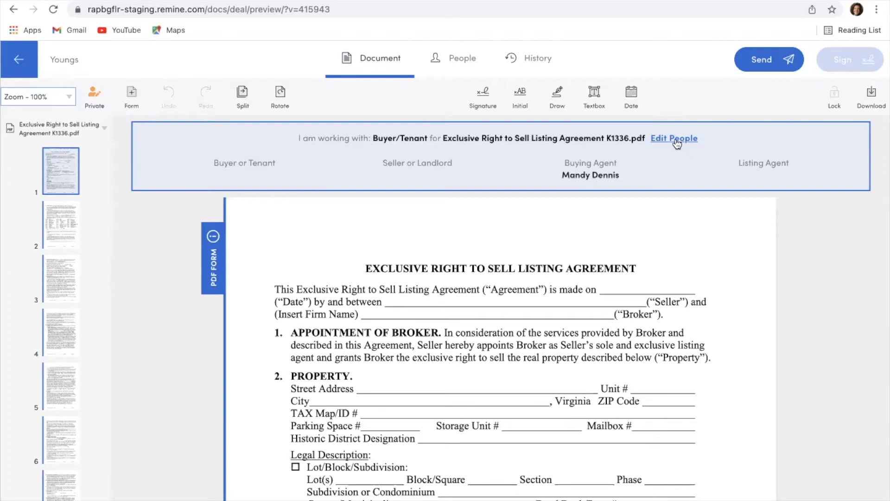
{"action": "left_click", "coordinate": [675, 140]}
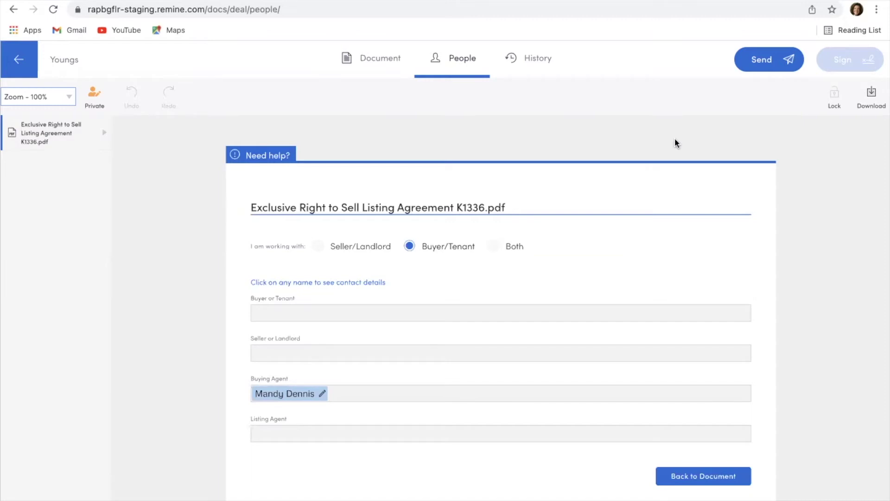
{"action": "left_click", "coordinate": [317, 246]}
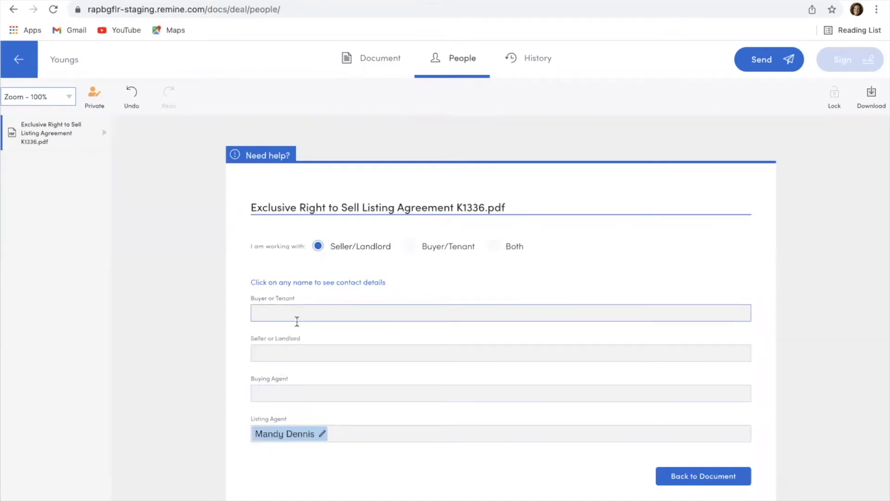
Enter the seller's full name under Seller or Landlord as a contact and open its details
{"action": "left_click", "coordinate": [265, 352]}
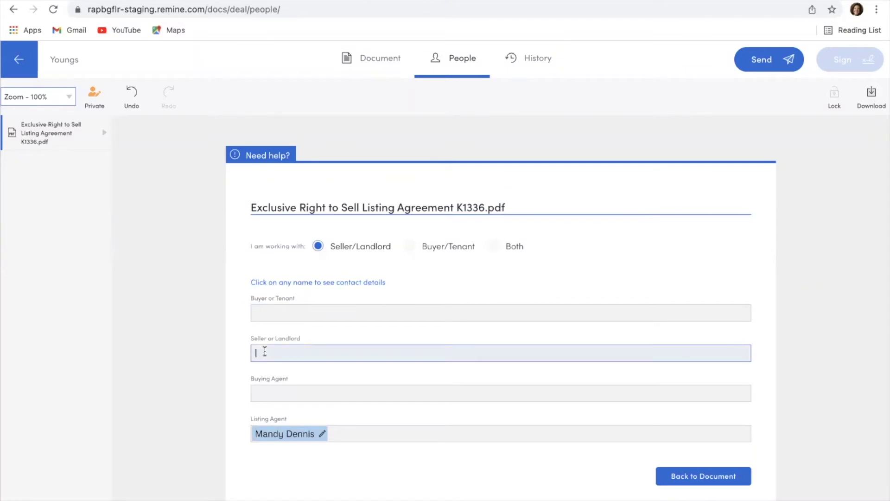
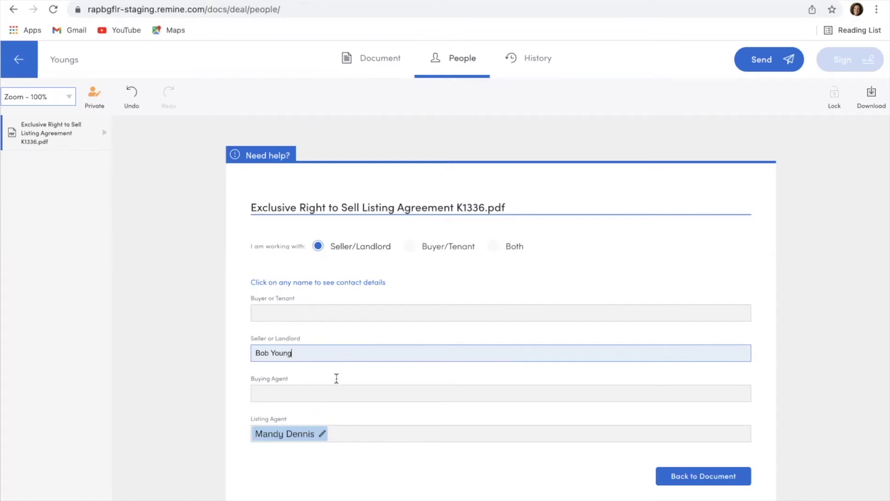
{"action": "left_click", "coordinate": [337, 393]}
{"action": "left_click", "coordinate": [330, 353]}
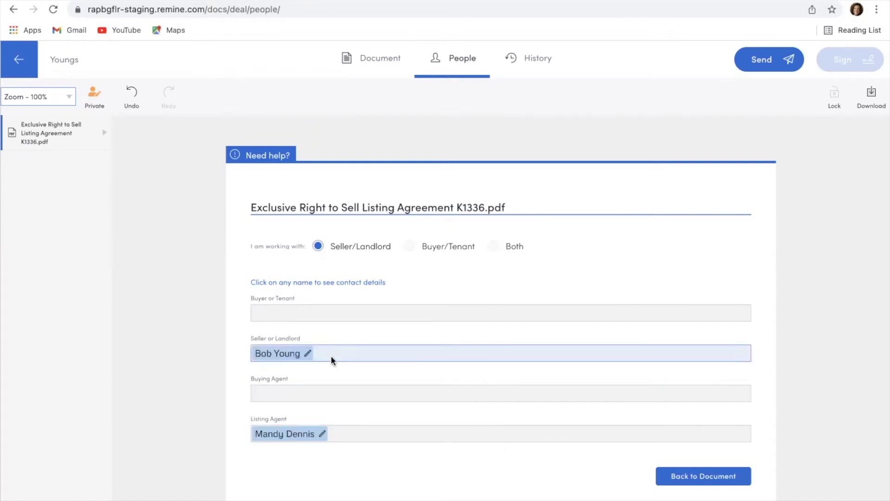
{"action": "left_click", "coordinate": [284, 356]}
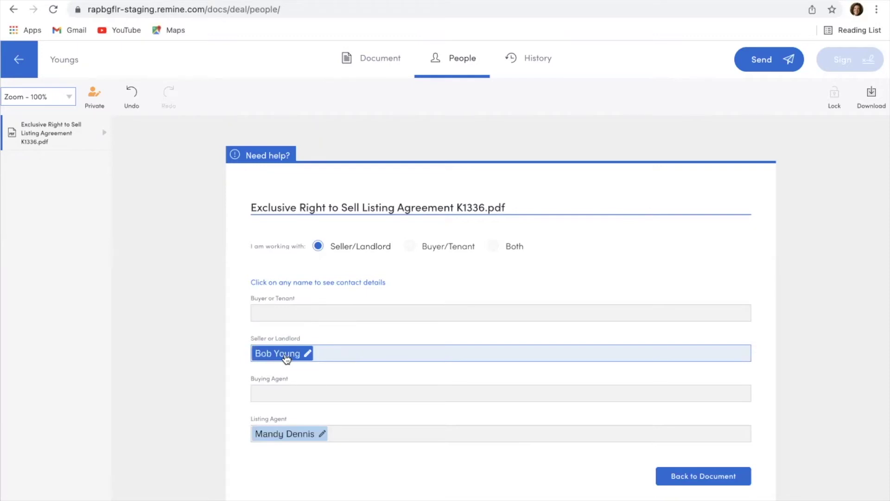
{"action": "left_click", "coordinate": [286, 357]}
Fill in the seller contact's e-mail address and save the contact details
{"action": "left_click", "coordinate": [302, 446]}
{"action": "left_click", "coordinate": [303, 446]}
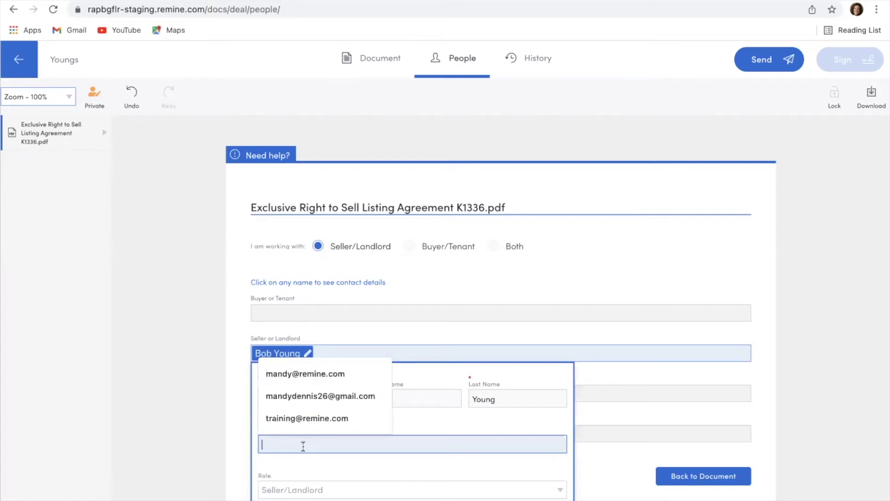
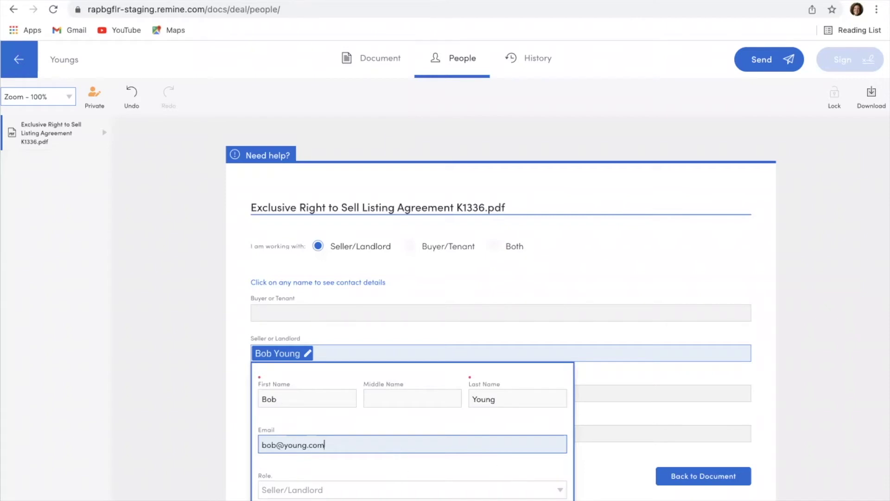
{"action": "key", "text": "Return"}
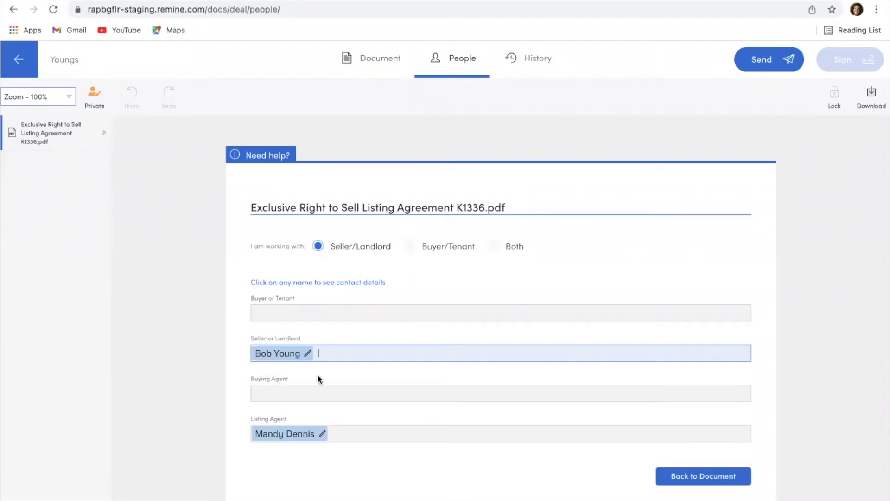
{"action": "left_click", "coordinate": [260, 352]}
Return to the agreement preview and bring up the Initial tool's list of signers
{"action": "left_click", "coordinate": [678, 477]}
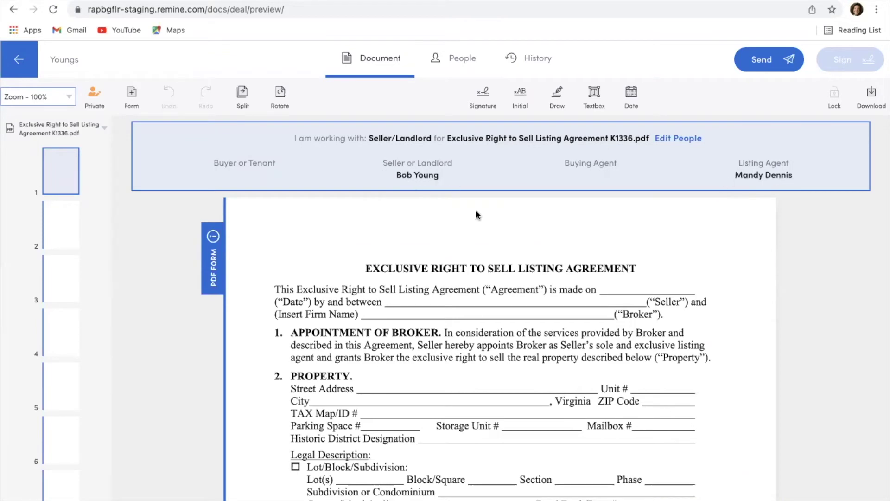
{"action": "scroll", "coordinate": [478, 217], "scroll_direction": "down", "scroll_amount": 3}
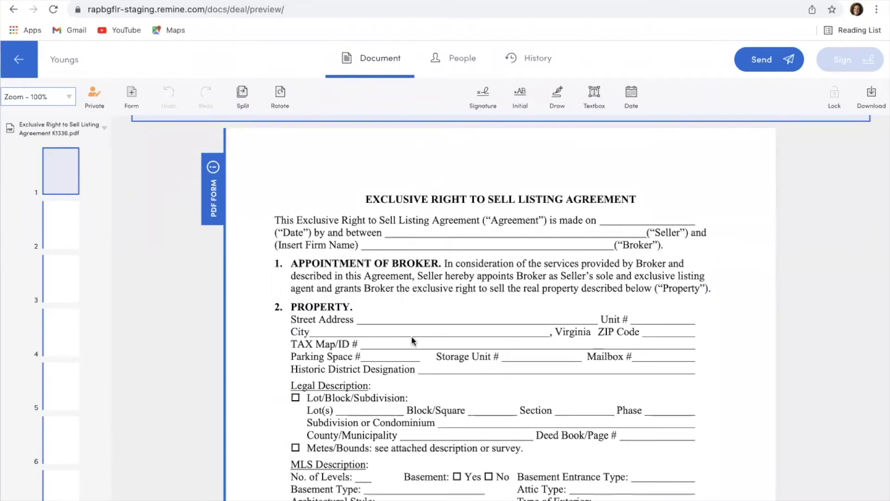
{"action": "scroll", "coordinate": [412, 341], "scroll_direction": "down", "scroll_amount": 2}
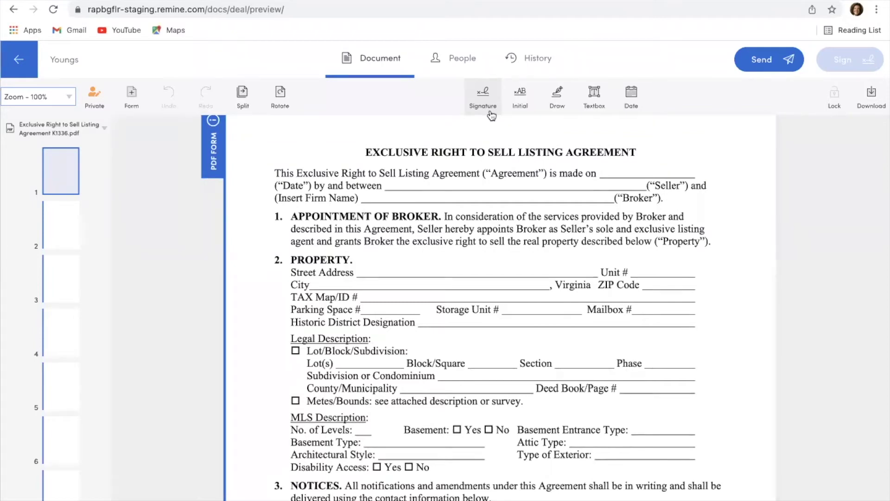
{"action": "scroll", "coordinate": [447, 252], "scroll_direction": "down", "scroll_amount": 2}
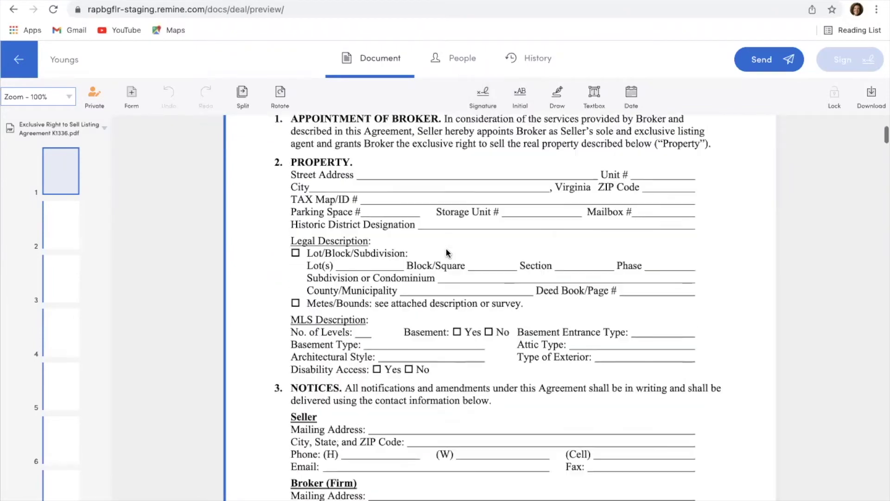
{"action": "scroll", "coordinate": [447, 253], "scroll_direction": "down", "scroll_amount": 6}
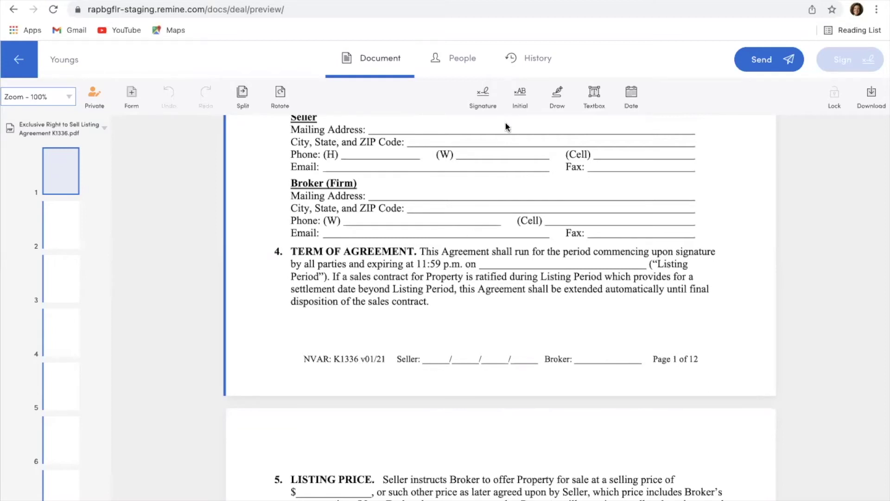
{"action": "left_click", "coordinate": [517, 109]}
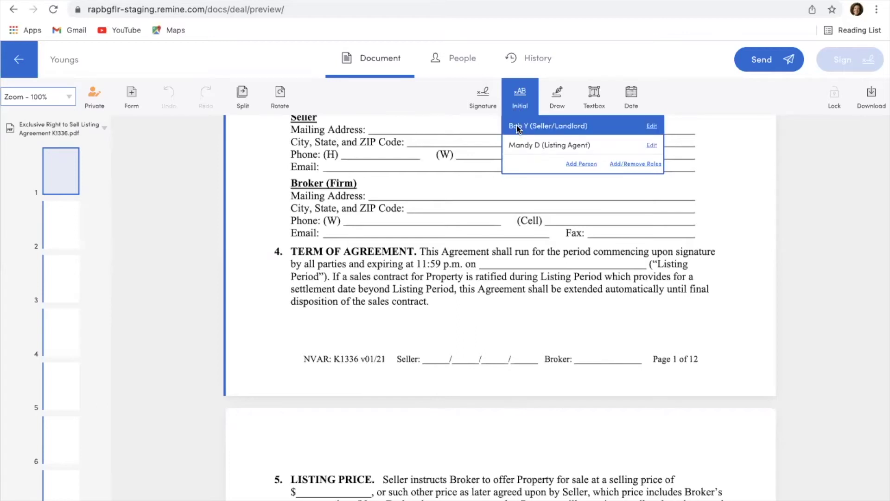
Assign initials to Seller/Landlord and place them on the Seller lines of pages 1–3
{"action": "left_click", "coordinate": [518, 127]}
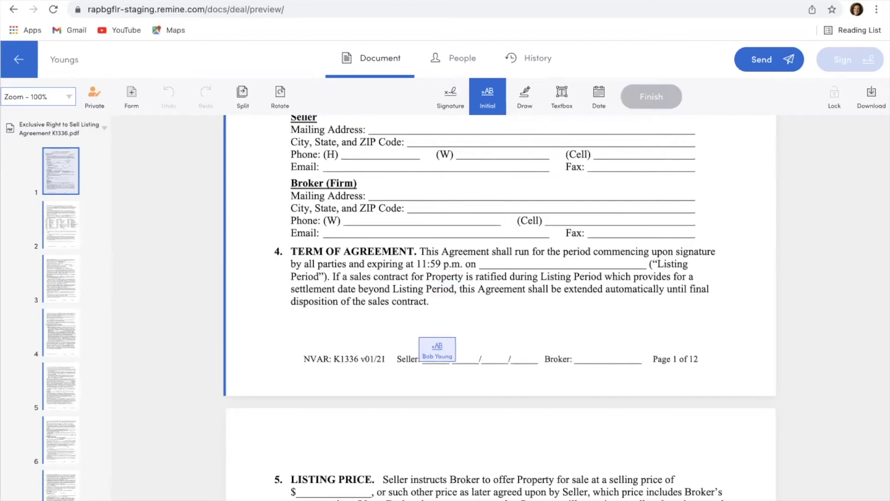
{"action": "left_click", "coordinate": [413, 333]}
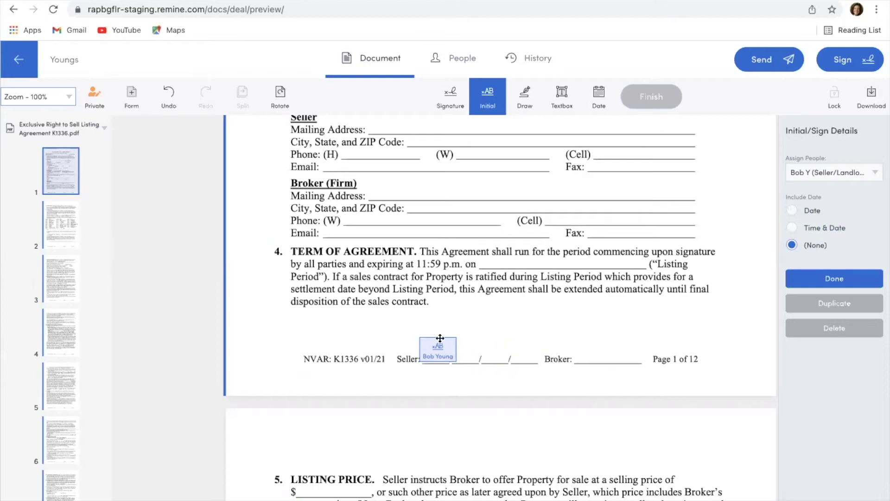
{"action": "scroll", "coordinate": [440, 339], "scroll_direction": "down", "scroll_amount": 15}
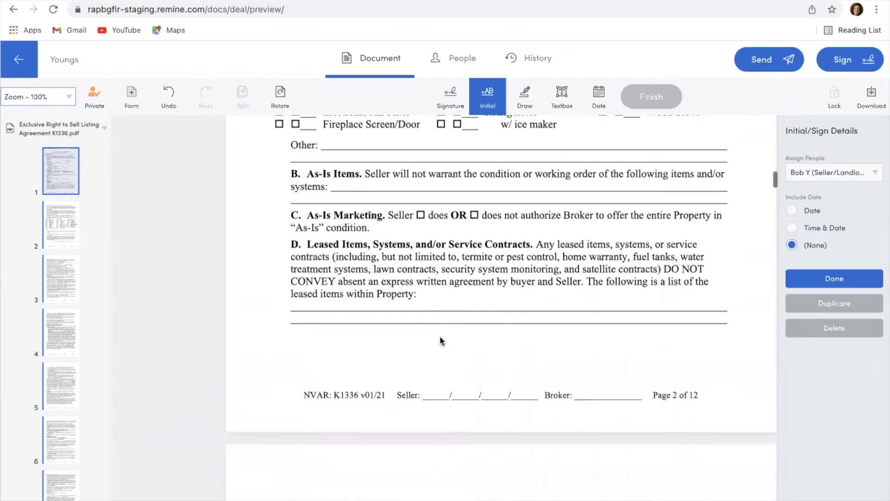
{"action": "left_click", "coordinate": [412, 370]}
{"action": "scroll", "coordinate": [419, 408], "scroll_direction": "down", "scroll_amount": 15}
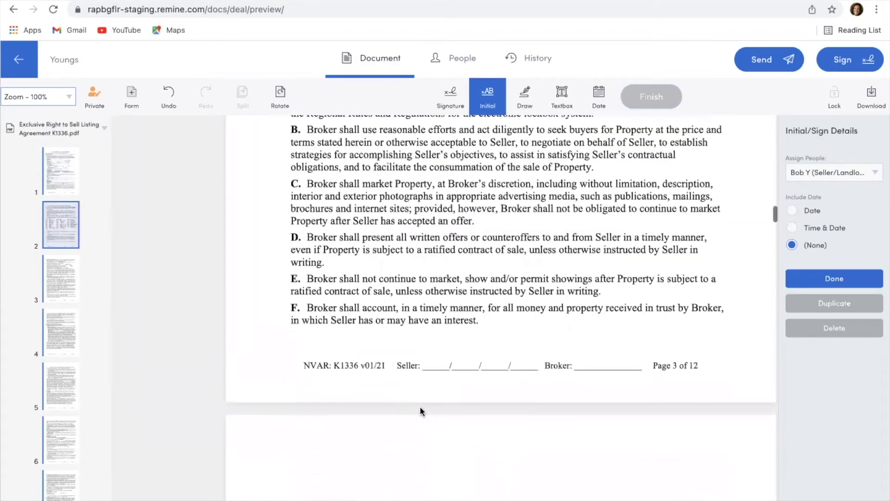
{"action": "left_click", "coordinate": [440, 357]}
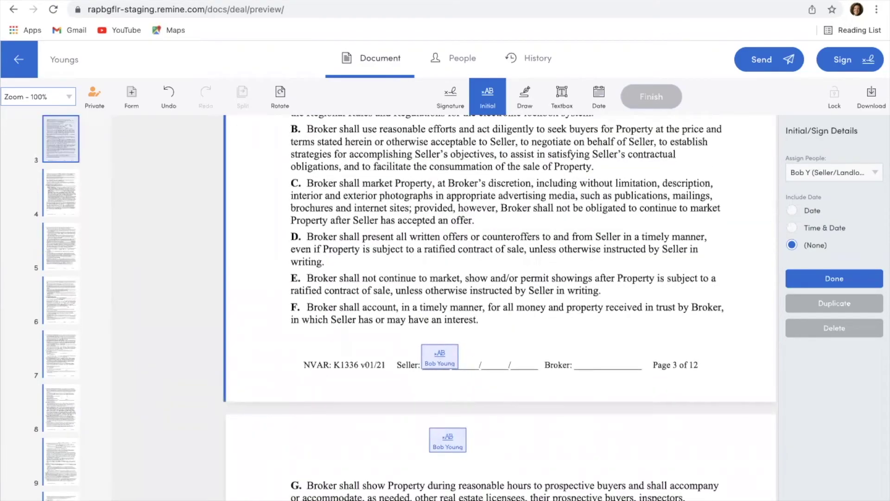
Add seller initials on page 6's Seller line plus one more field, then scroll back up
{"action": "scroll", "coordinate": [447, 440], "scroll_direction": "down", "scroll_amount": 15}
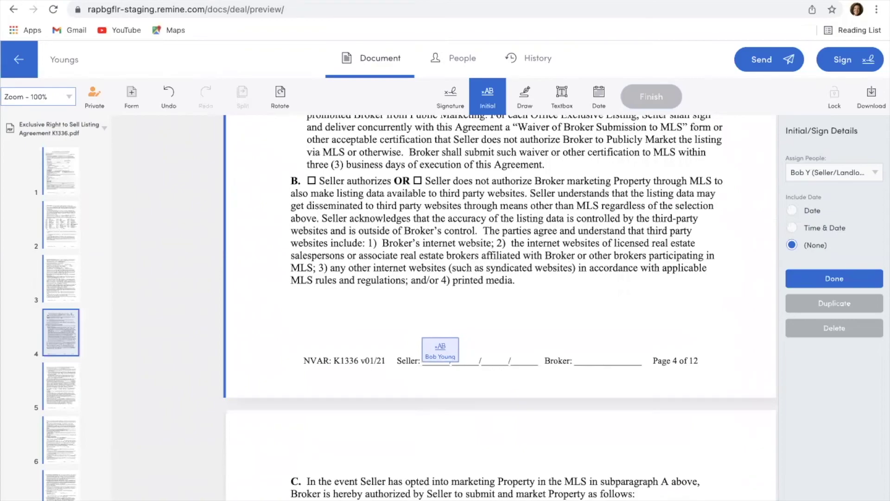
{"action": "scroll", "coordinate": [436, 429], "scroll_direction": "down", "scroll_amount": 15}
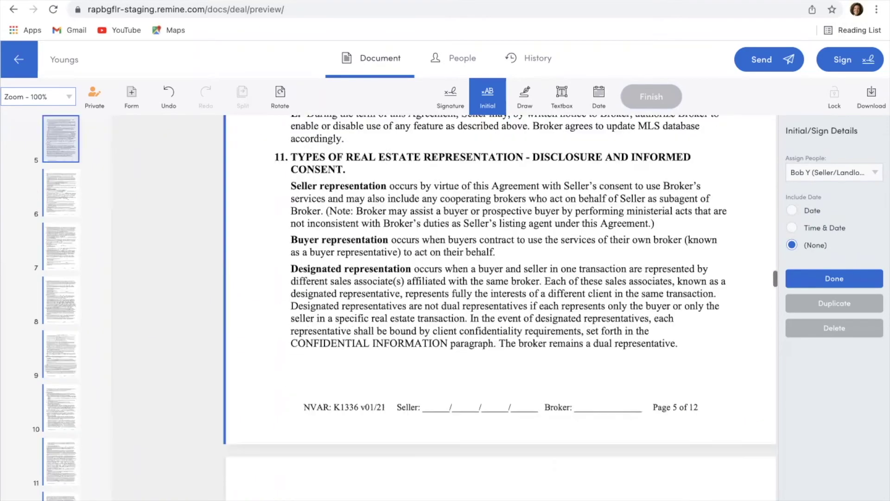
{"action": "scroll", "coordinate": [441, 417], "scroll_direction": "down", "scroll_amount": 15}
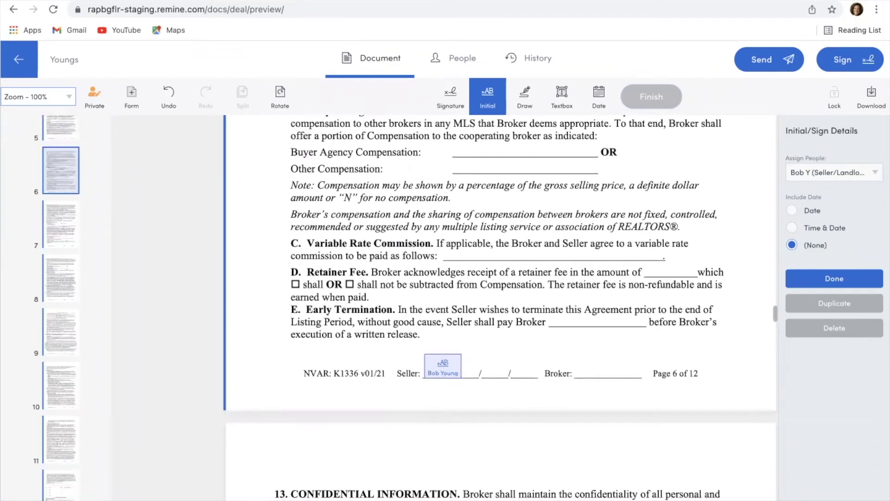
{"action": "left_click", "coordinate": [438, 362]}
{"action": "left_click", "coordinate": [510, 341]}
{"action": "scroll", "coordinate": [509, 341], "scroll_direction": "up", "scroll_amount": 3}
{"action": "scroll", "coordinate": [509, 451], "scroll_direction": "up", "scroll_amount": 20}
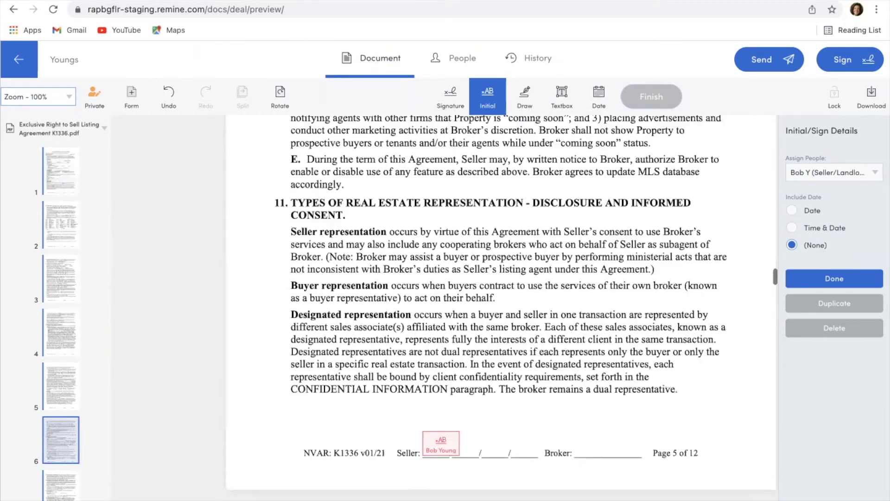
{"action": "scroll", "coordinate": [509, 452], "scroll_direction": "up", "scroll_amount": 4}
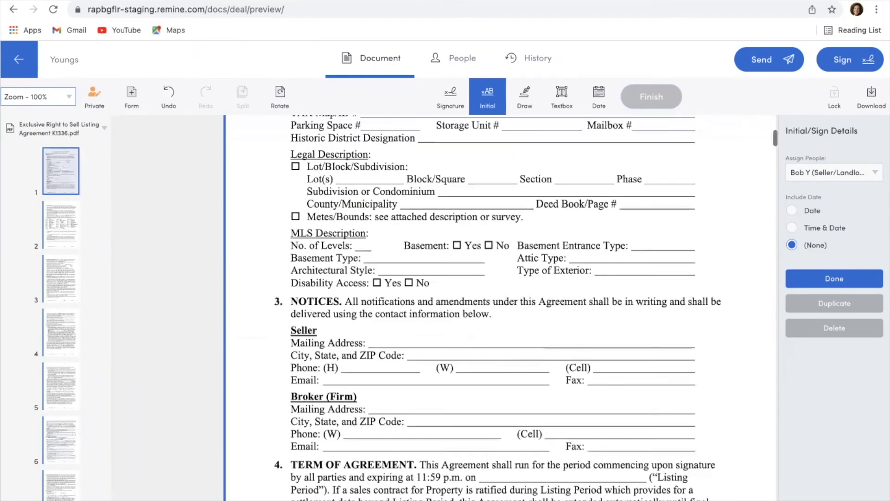
{"action": "scroll", "coordinate": [509, 451], "scroll_direction": "down", "scroll_amount": 7}
{"action": "scroll", "coordinate": [438, 361], "scroll_direction": "up", "scroll_amount": 10}
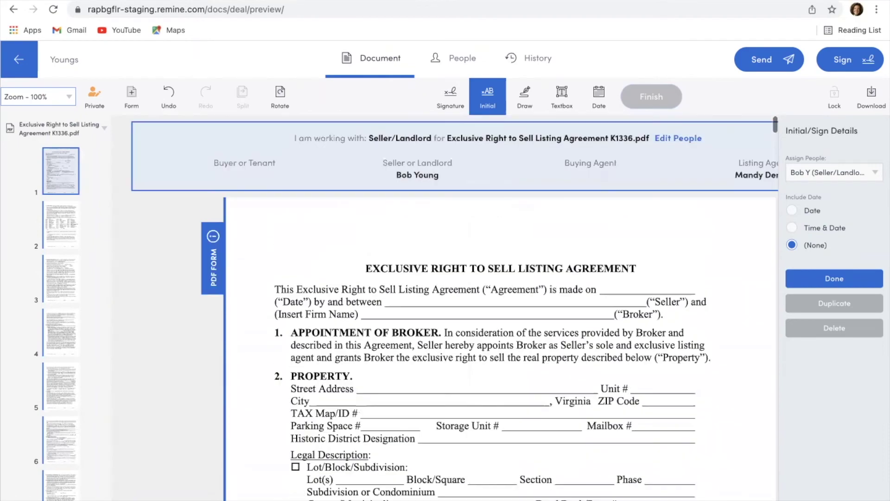
Assign initials to the Listing Agent and place them on page 1's Broker line
{"action": "scroll", "coordinate": [530, 147], "scroll_direction": "down", "scroll_amount": 6}
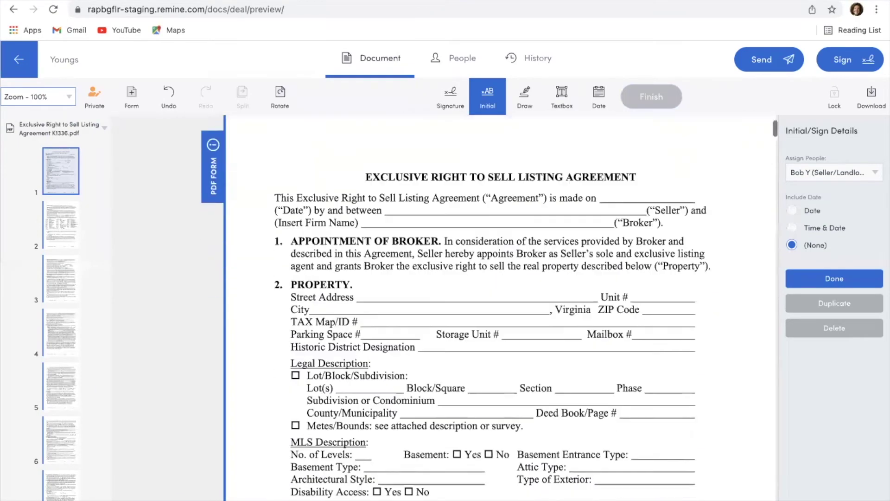
{"action": "scroll", "coordinate": [636, 439], "scroll_direction": "down", "scroll_amount": 1}
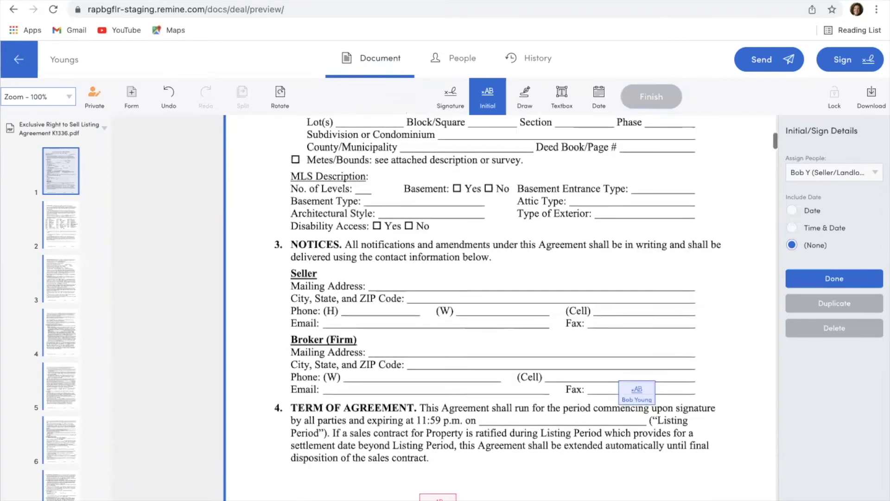
{"action": "left_click", "coordinate": [491, 98]}
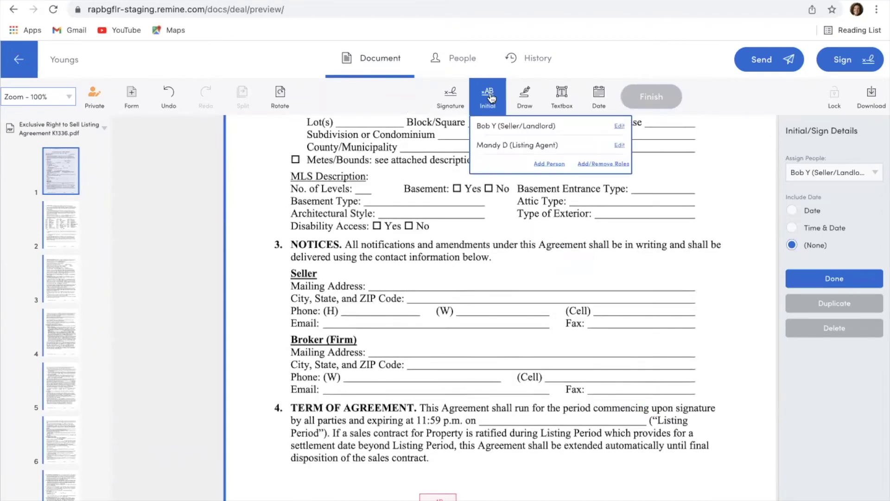
{"action": "left_click", "coordinate": [495, 145]}
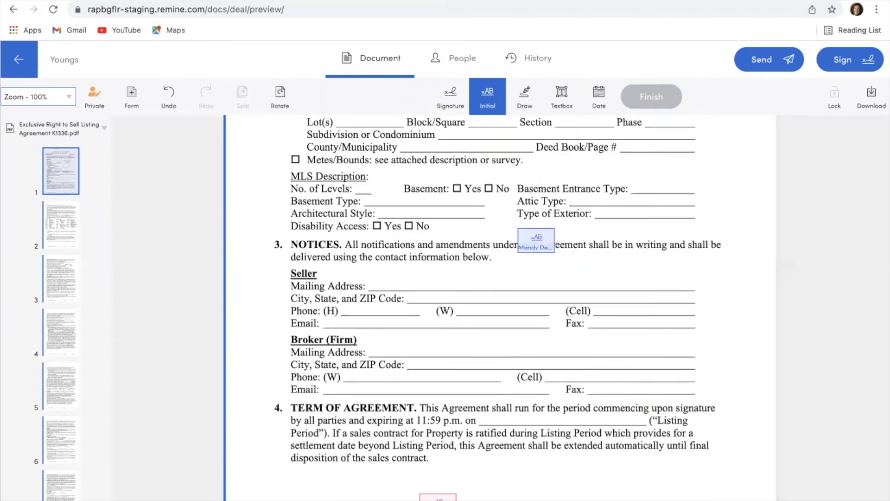
{"action": "scroll", "coordinate": [544, 302], "scroll_direction": "down", "scroll_amount": 4}
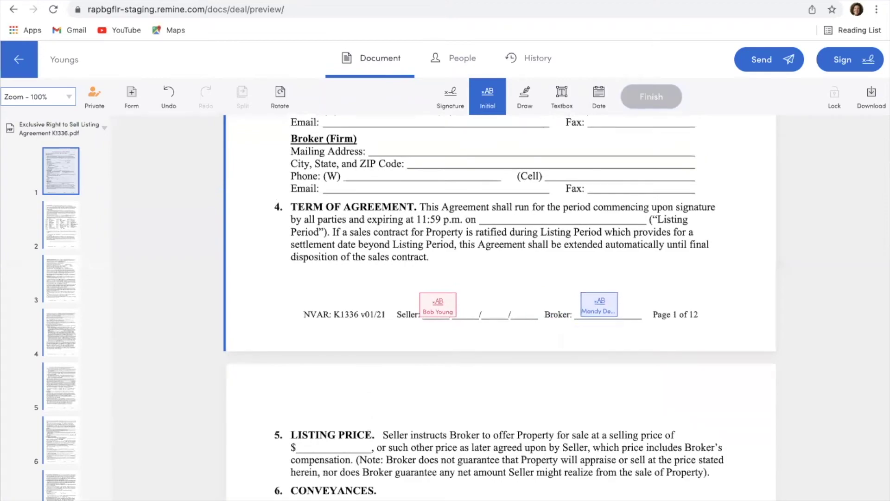
{"action": "left_click", "coordinate": [599, 307]}
Add listing agent initials on the Broker lines of pages 2 and 3, then scroll to the final page
{"action": "scroll", "coordinate": [600, 307], "scroll_direction": "down", "scroll_amount": 7}
{"action": "scroll", "coordinate": [600, 307], "scroll_direction": "down", "scroll_amount": 6}
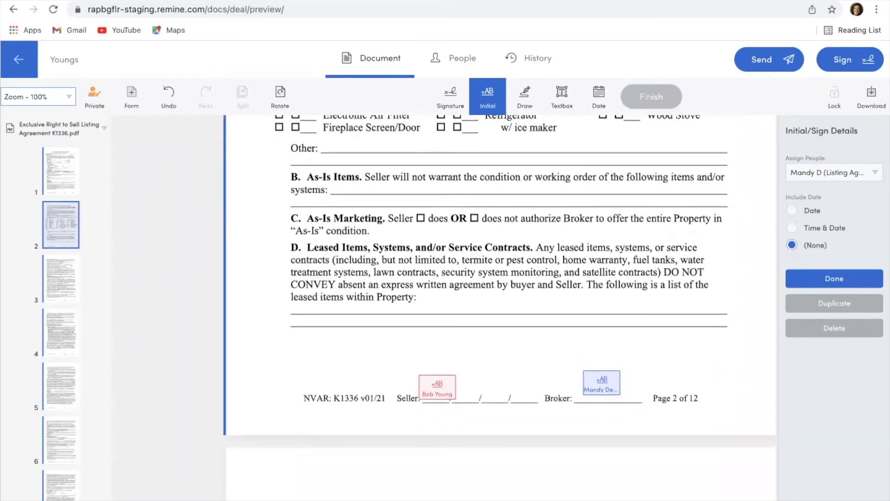
{"action": "left_click", "coordinate": [598, 380]}
{"action": "scroll", "coordinate": [590, 426], "scroll_direction": "down", "scroll_amount": 10}
{"action": "scroll", "coordinate": [596, 429], "scroll_direction": "down", "scroll_amount": 8}
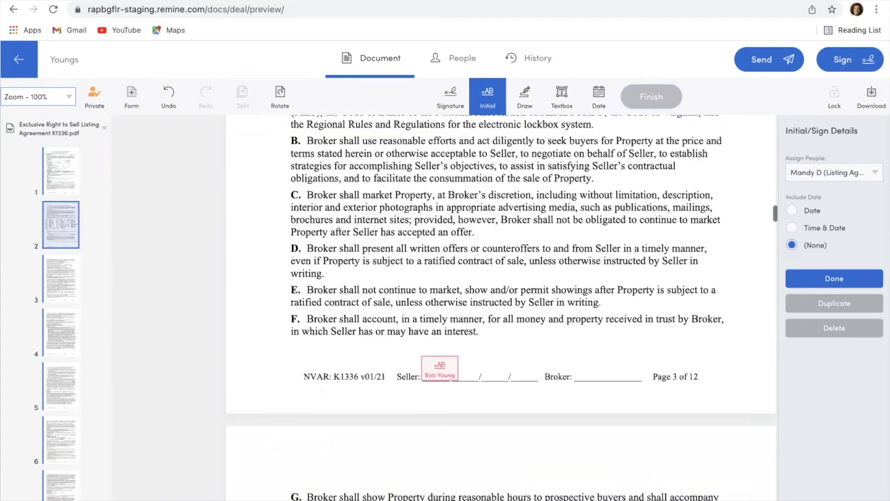
{"action": "left_click", "coordinate": [603, 303]}
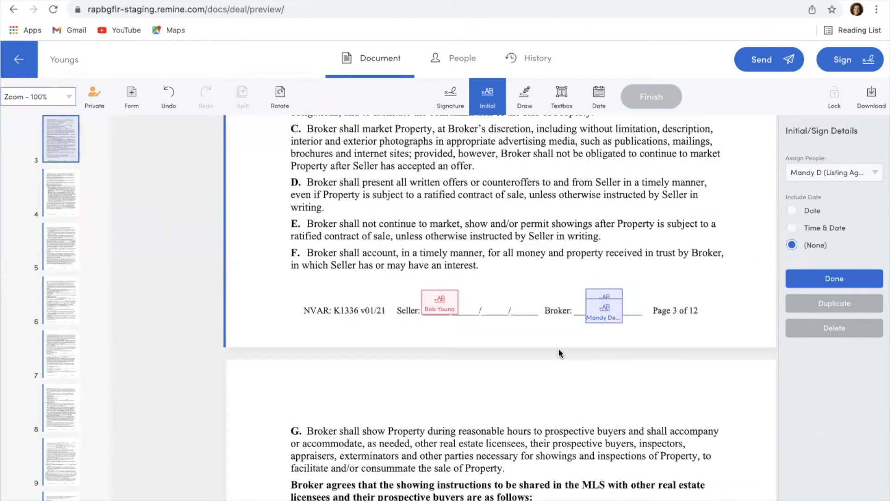
{"action": "scroll", "coordinate": [602, 303], "scroll_direction": "down", "scroll_amount": 12}
{"action": "scroll", "coordinate": [558, 353], "scroll_direction": "down", "scroll_amount": 15}
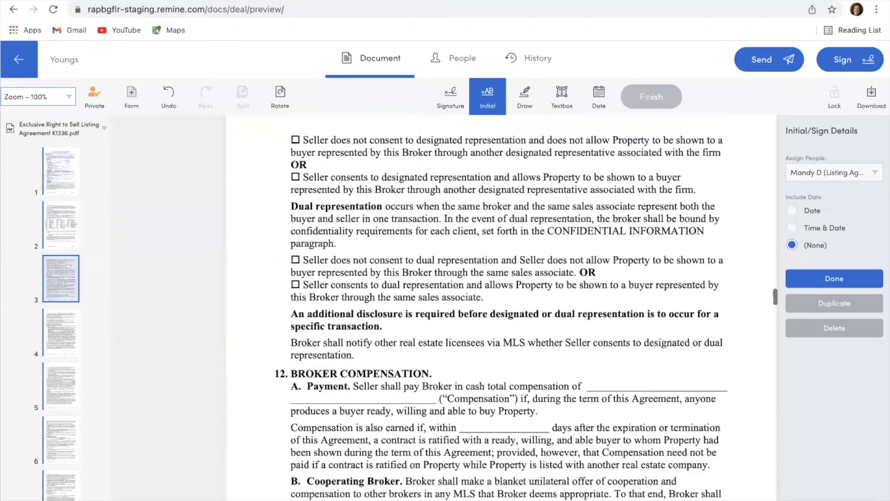
{"action": "scroll", "coordinate": [558, 353], "scroll_direction": "down", "scroll_amount": 10}
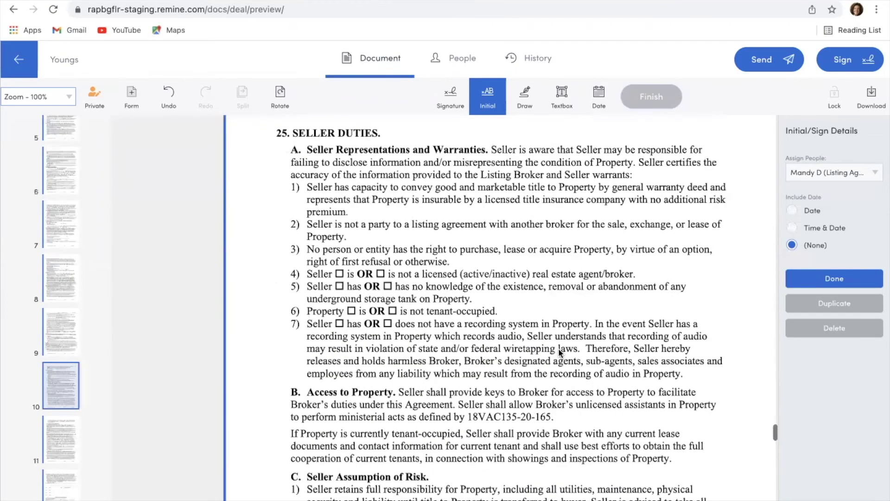
{"action": "scroll", "coordinate": [558, 353], "scroll_direction": "down", "scroll_amount": 10}
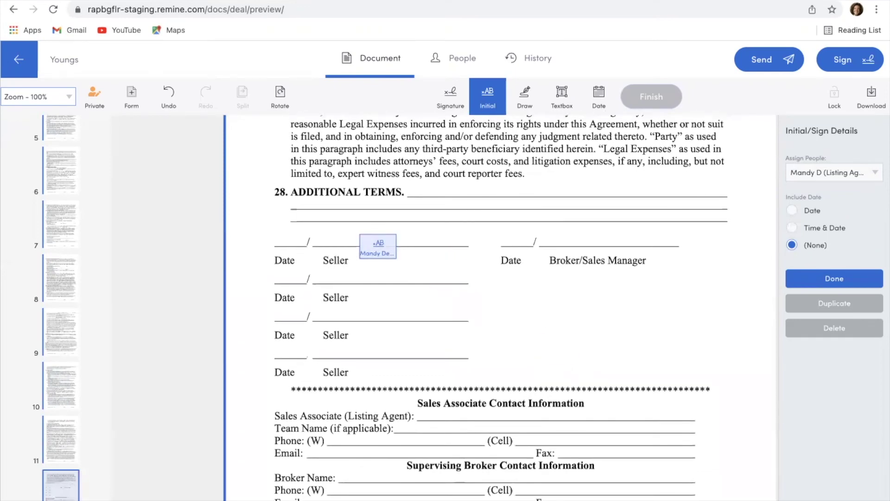
{"action": "left_click", "coordinate": [452, 103]}
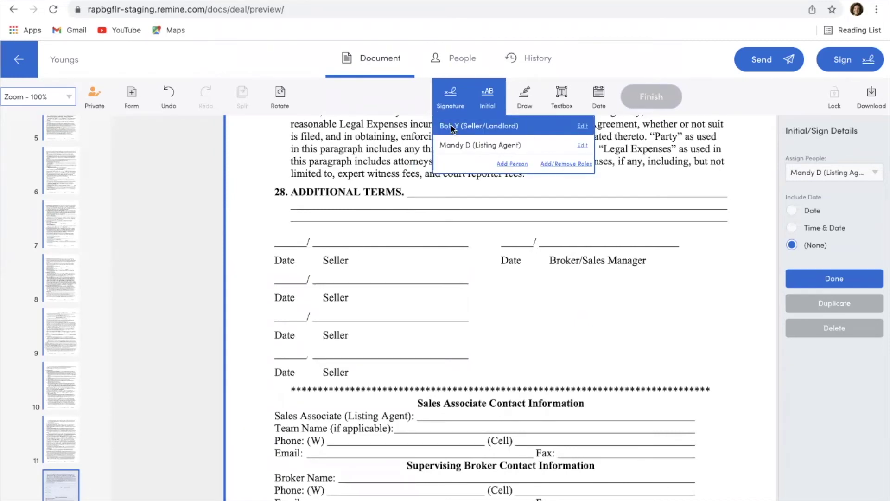
Place the seller's signature and date fields on page 12's Seller line and align them
{"action": "left_click", "coordinate": [452, 126]}
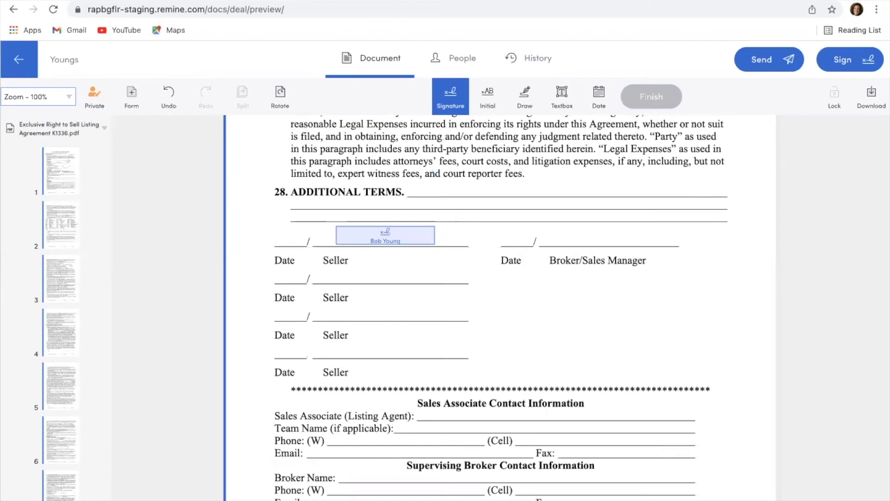
{"action": "left_click", "coordinate": [330, 220]}
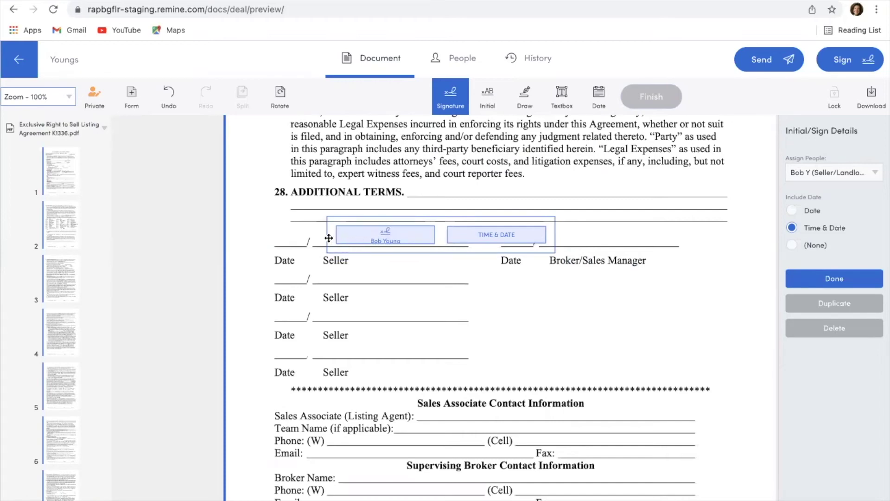
{"action": "left_click_drag", "start_coordinate": [331, 237], "coordinate": [277, 239]}
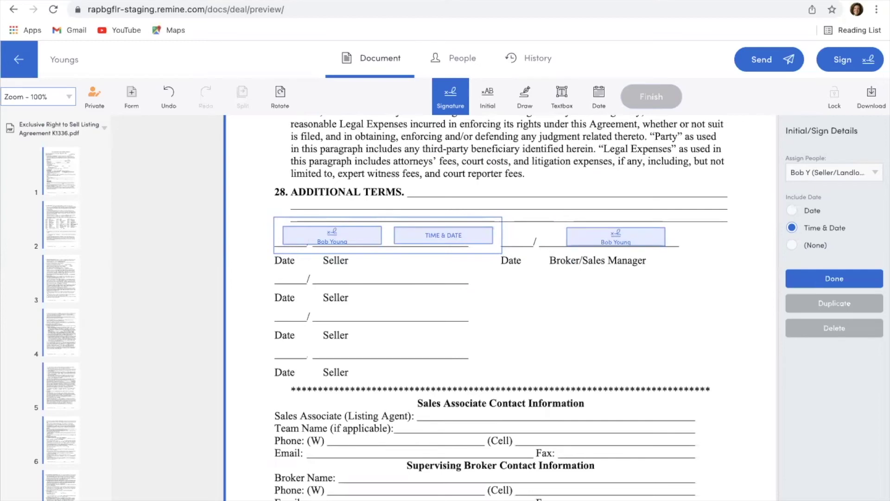
Add the listing agent's signature and date on the Broker/Sales Manager line, deleting the stray copy
{"action": "left_click", "coordinate": [449, 97]}
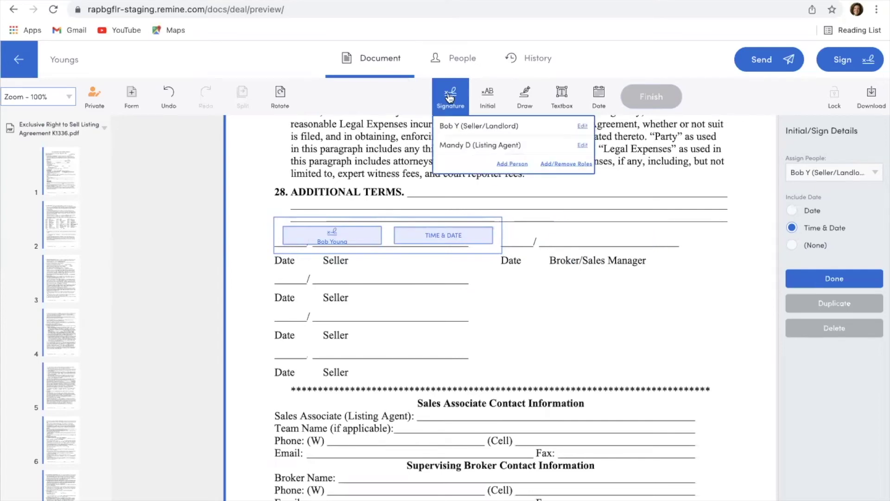
{"action": "left_click", "coordinate": [457, 146]}
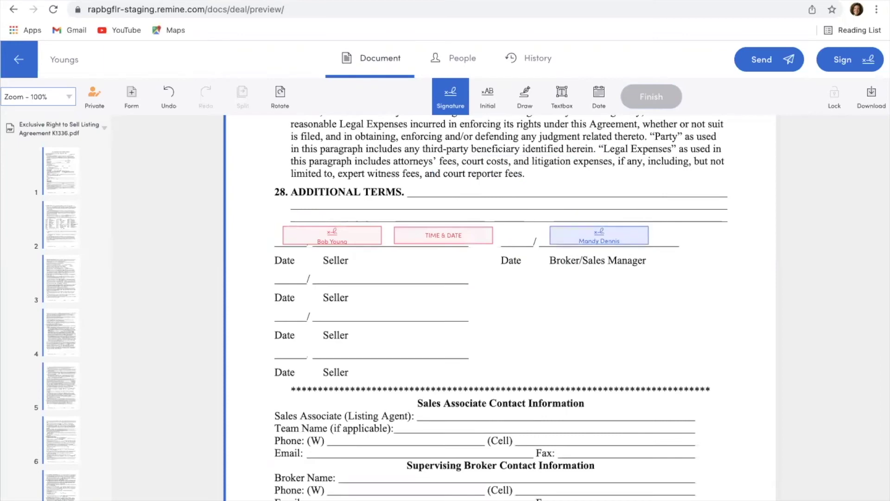
{"action": "left_click", "coordinate": [598, 234]}
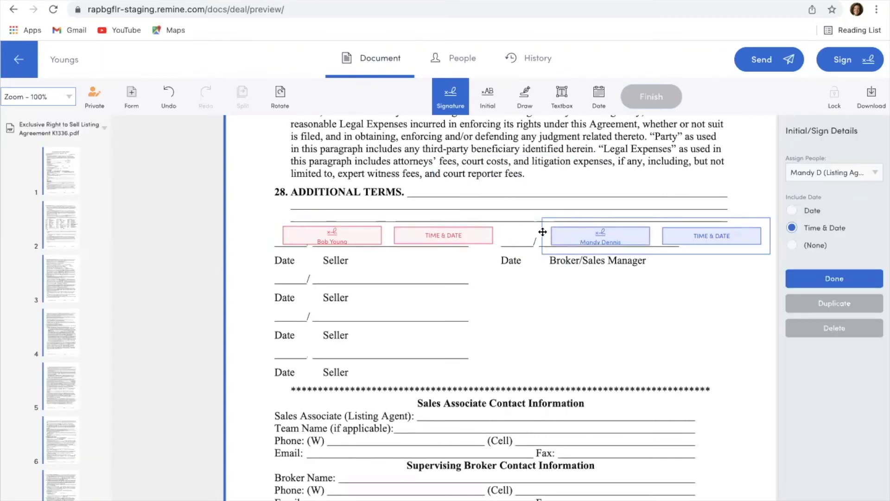
{"action": "left_click_drag", "start_coordinate": [543, 232], "coordinate": [519, 232]}
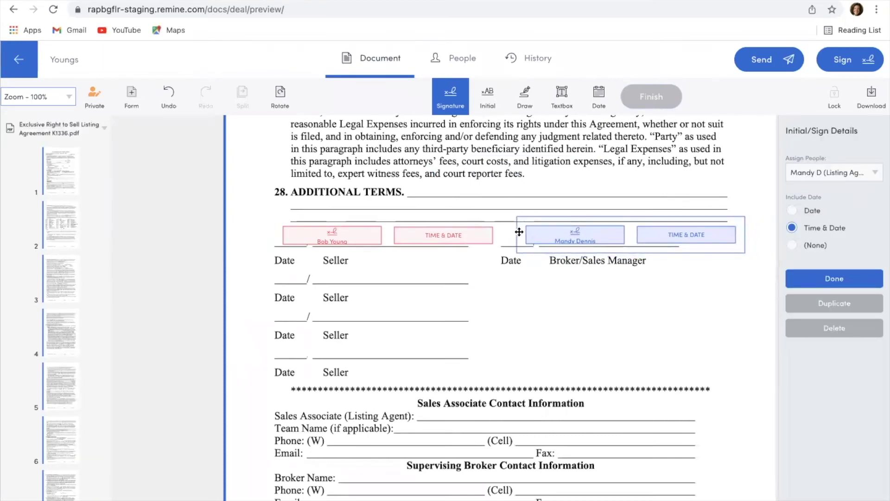
{"action": "left_click_drag", "start_coordinate": [518, 232], "coordinate": [520, 232]}
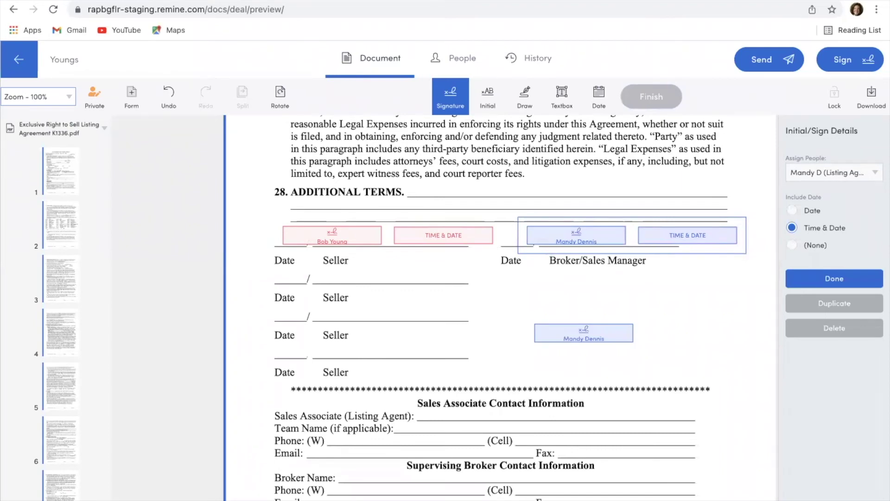
{"action": "scroll", "coordinate": [510, 306], "scroll_direction": "down", "scroll_amount": 2}
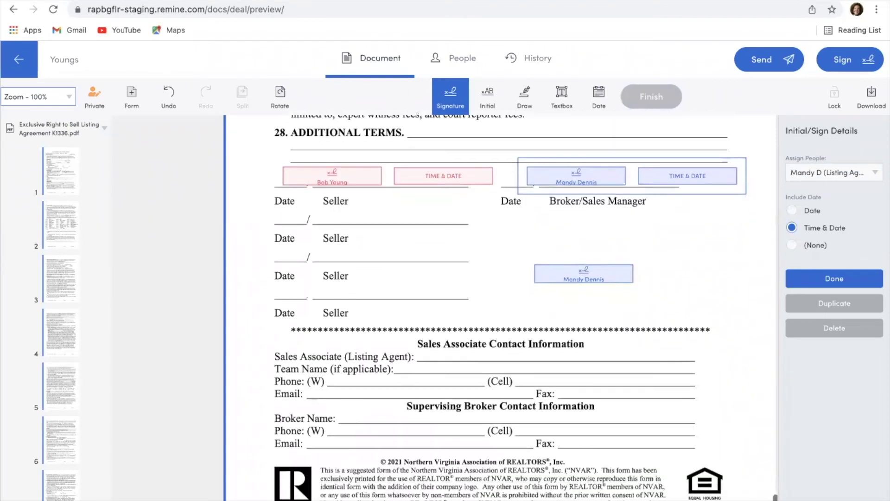
{"action": "left_click_drag", "start_coordinate": [583, 234], "coordinate": [572, 371]}
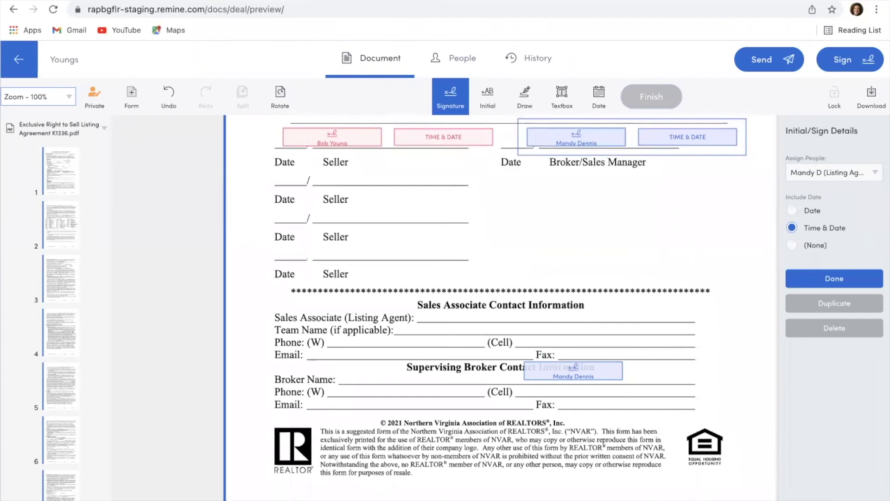
{"action": "scroll", "coordinate": [501, 306], "scroll_direction": "up", "scroll_amount": 1}
{"action": "key", "text": "Delete"}
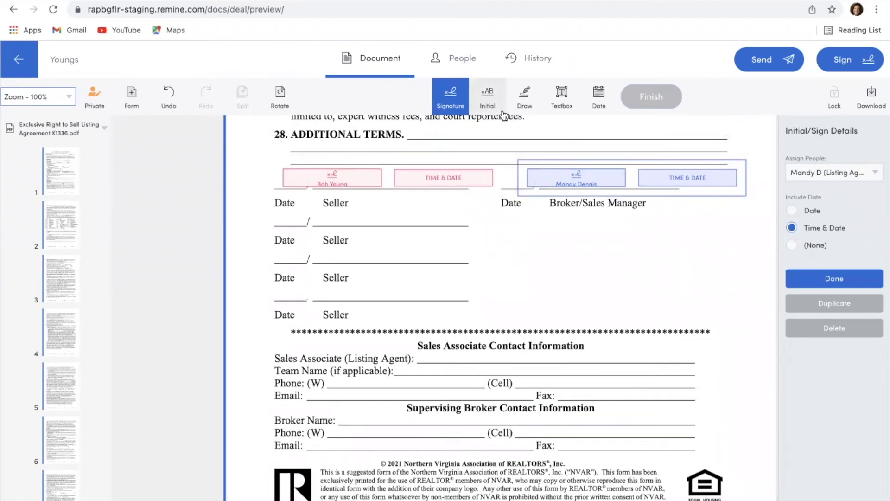
{"action": "left_click", "coordinate": [525, 105]}
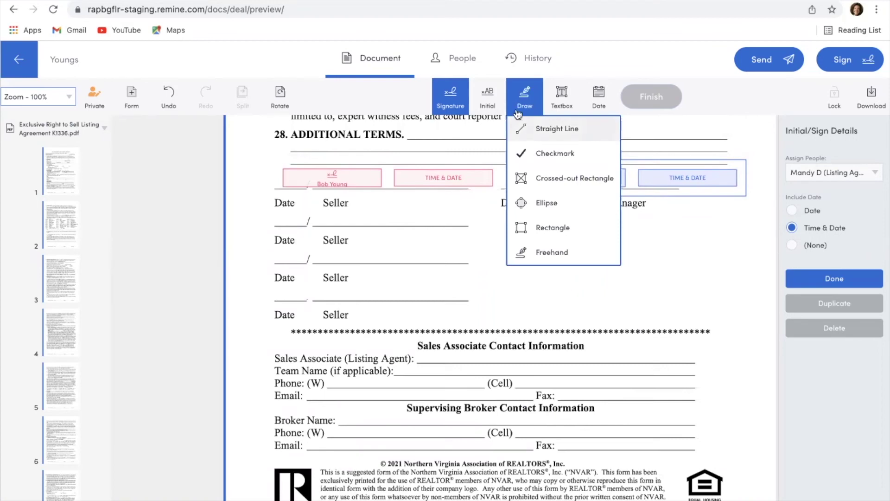
{"action": "left_click", "coordinate": [547, 103]}
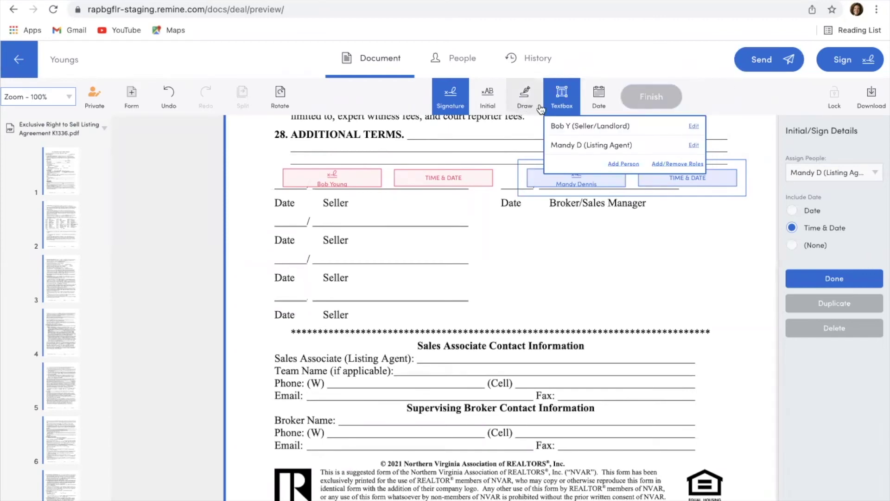
{"action": "left_click", "coordinate": [451, 100]}
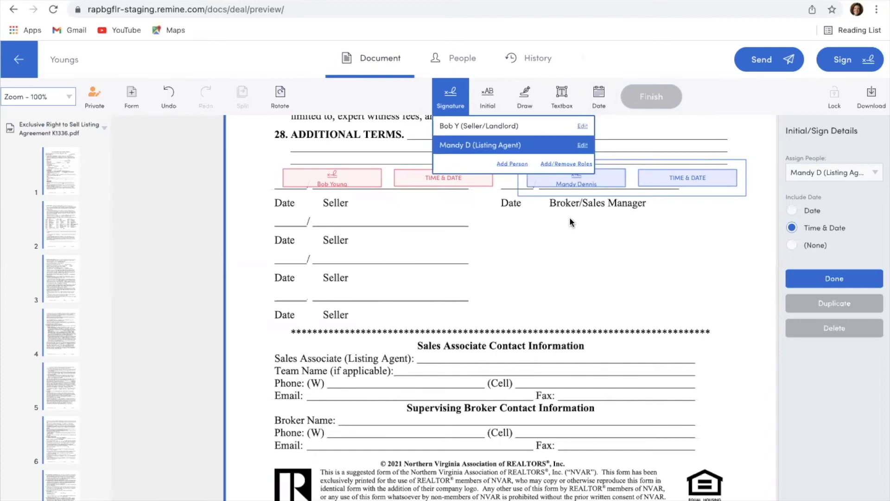
{"action": "left_click", "coordinate": [766, 61]}
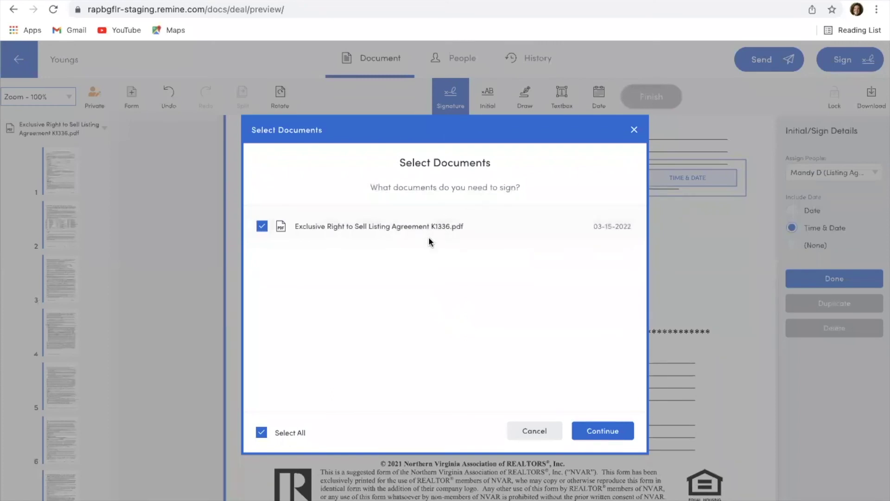
Confirm the listing agreement for sending and review the recipients on the Review and Send page
{"action": "left_click", "coordinate": [595, 435]}
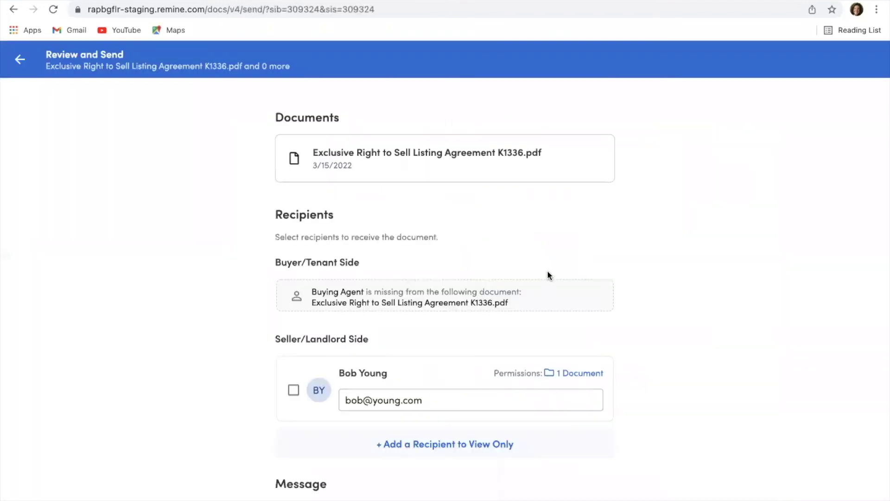
{"action": "scroll", "coordinate": [548, 275], "scroll_direction": "down", "scroll_amount": 2}
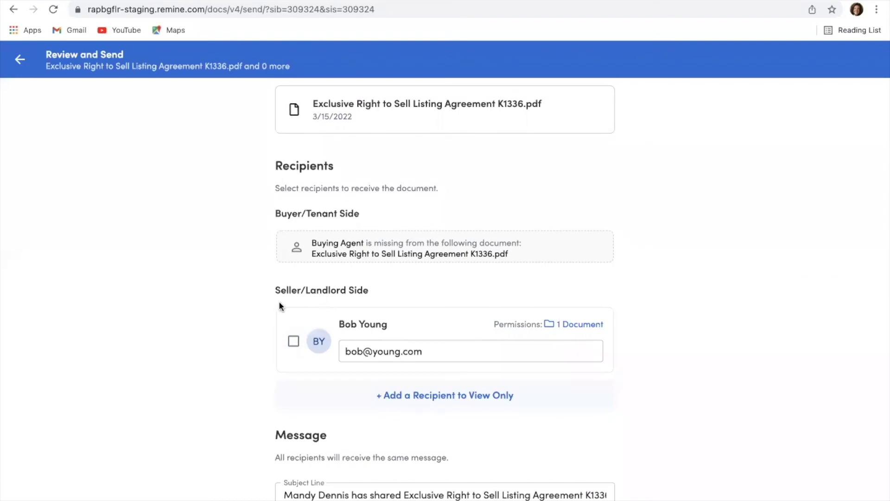
{"action": "scroll", "coordinate": [279, 302], "scroll_direction": "down", "scroll_amount": 1}
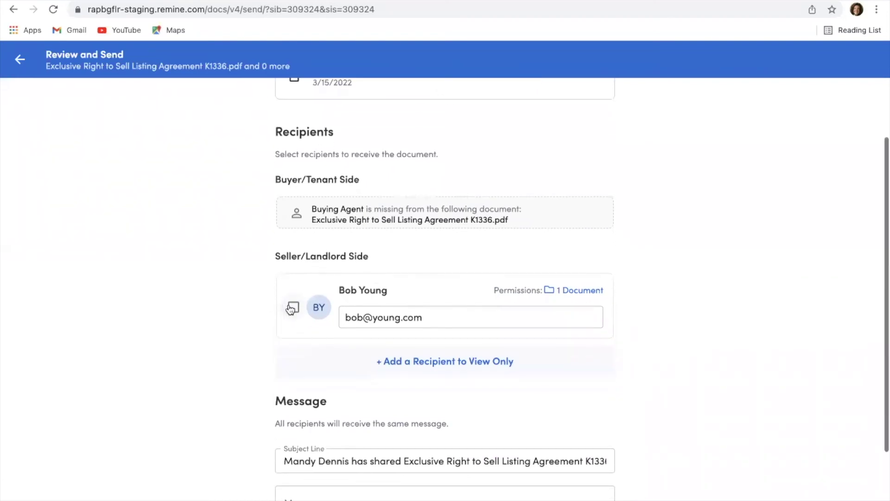
Make the seller the signing recipient and add an empty View Only recipient row
{"action": "left_click", "coordinate": [293, 308]}
{"action": "scroll", "coordinate": [310, 331], "scroll_direction": "down", "scroll_amount": 2}
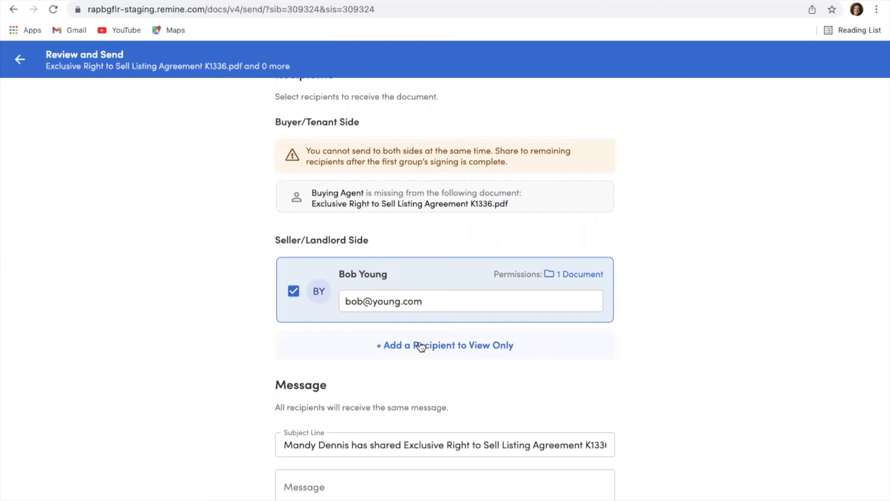
{"action": "left_click", "coordinate": [408, 346]}
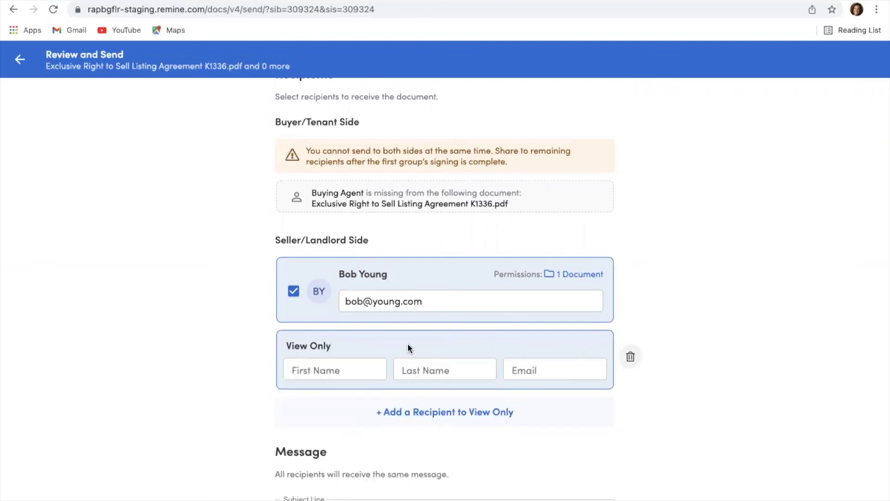
{"action": "scroll", "coordinate": [407, 346], "scroll_direction": "down", "scroll_amount": 1}
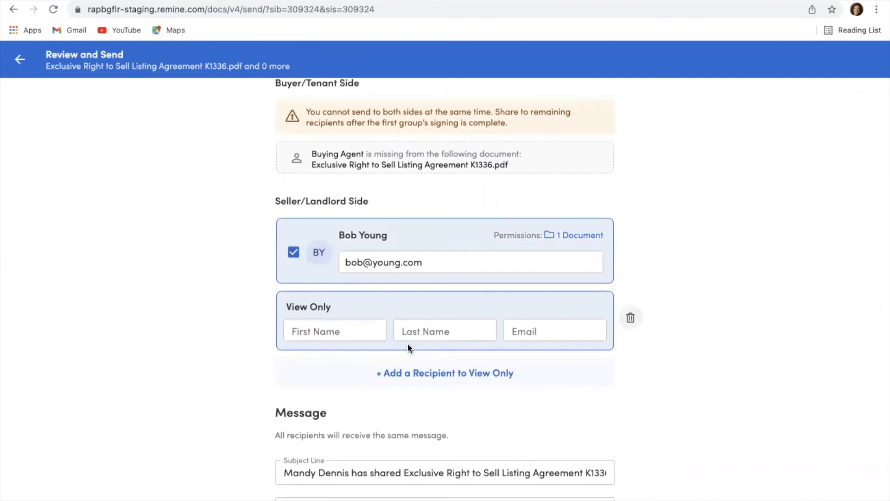
{"action": "scroll", "coordinate": [408, 343], "scroll_direction": "down", "scroll_amount": 3}
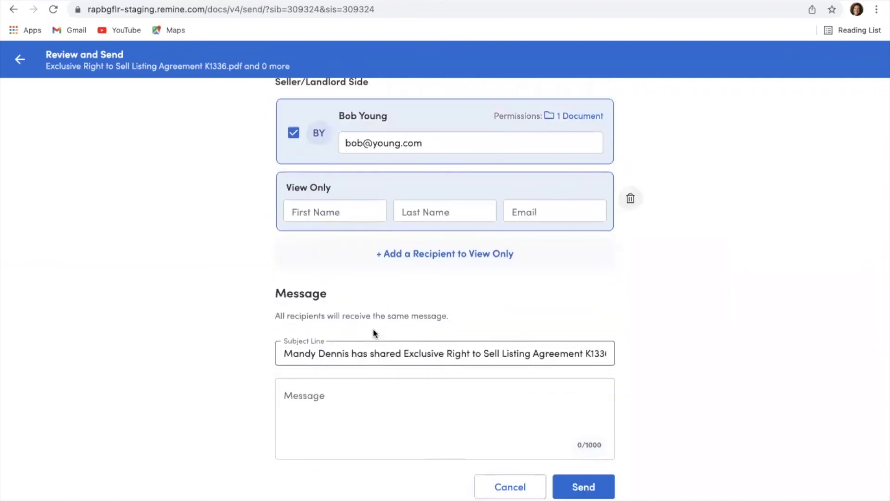
Try sending the agreement, then dismiss the warning that the view-only recipient's name and email are missing
{"action": "left_click", "coordinate": [348, 389]}
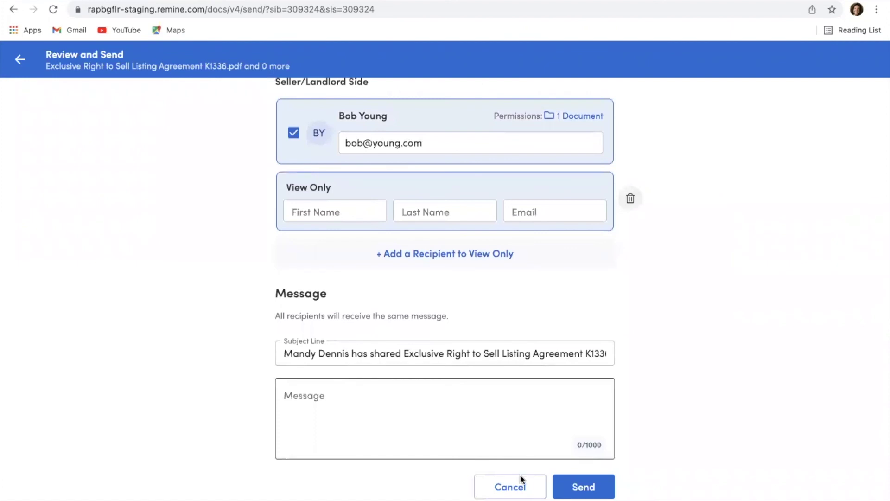
{"action": "left_click", "coordinate": [575, 491]}
{"action": "left_click", "coordinate": [574, 492]}
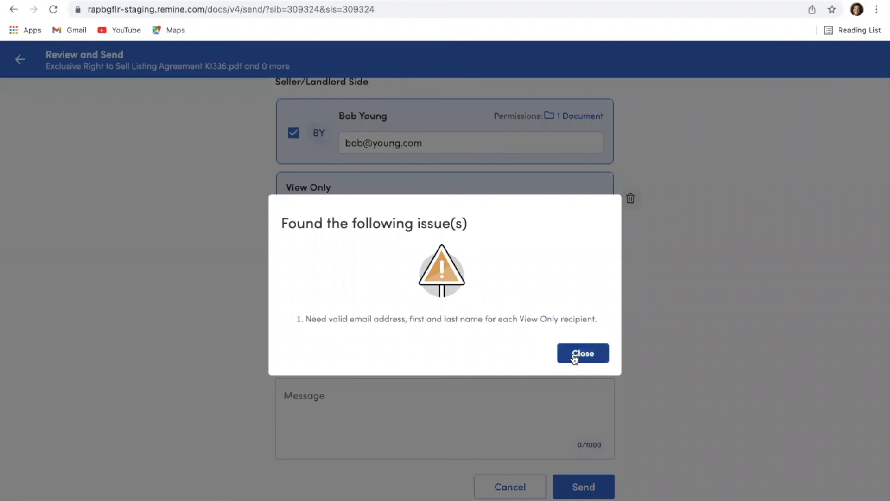
{"action": "left_click", "coordinate": [572, 354]}
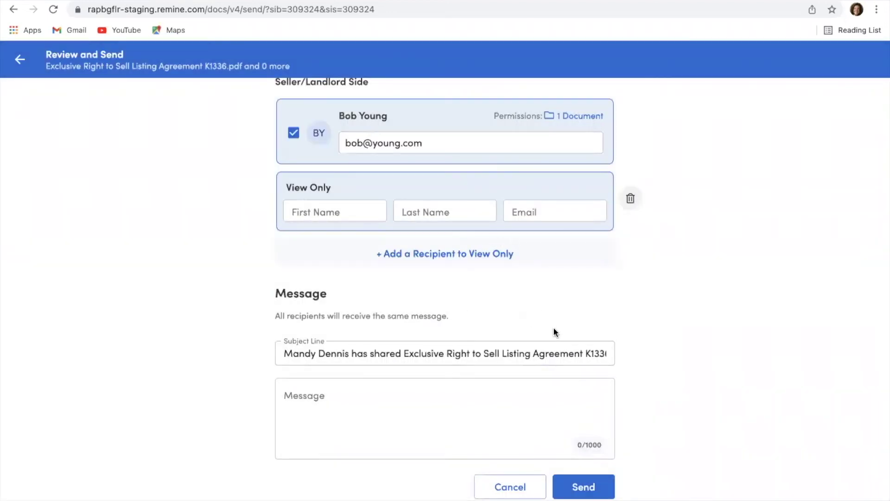